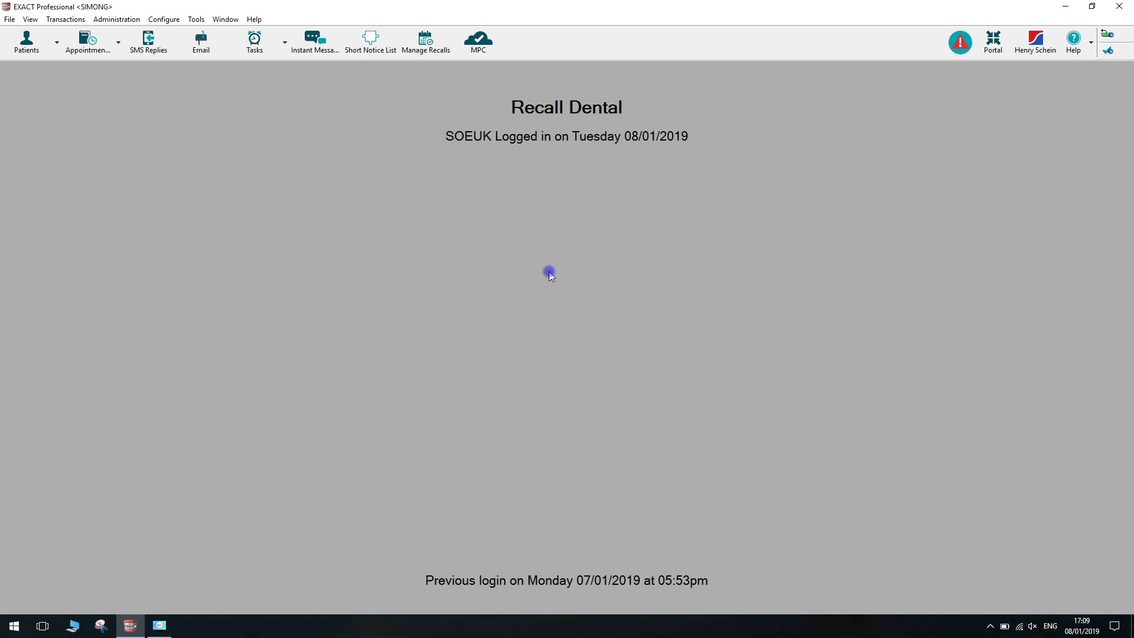
Bring up the toolbar's context menu showing the Customise... command.
right_click(549, 43)
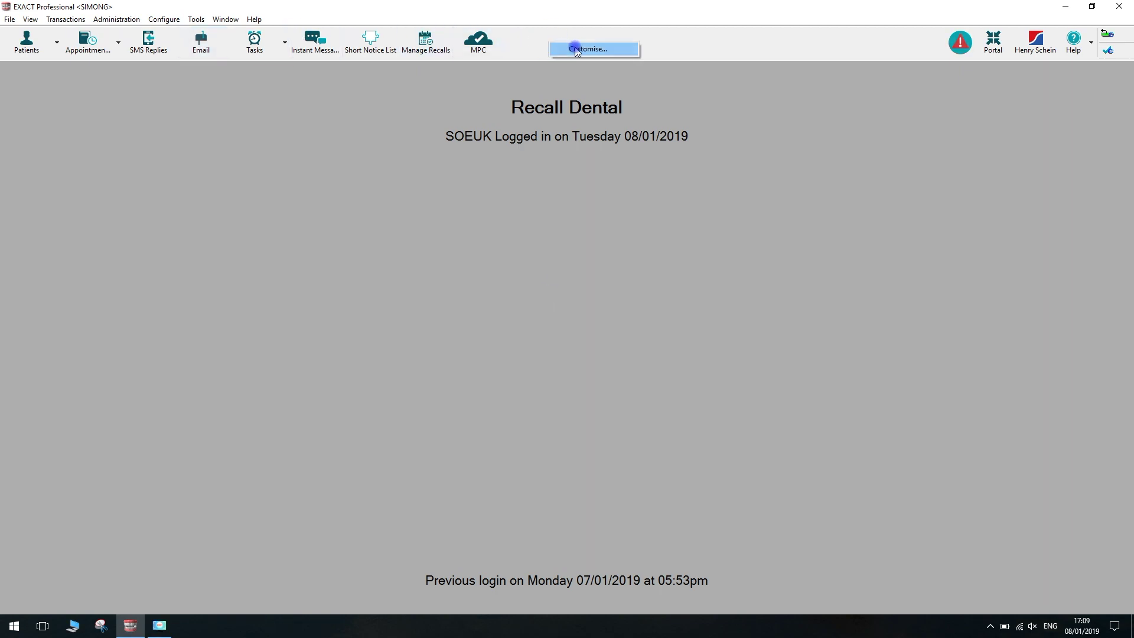
Move Care Manager from Available Windows into Selected Windows in Customise Workspace and confirm.
left_click(577, 50)
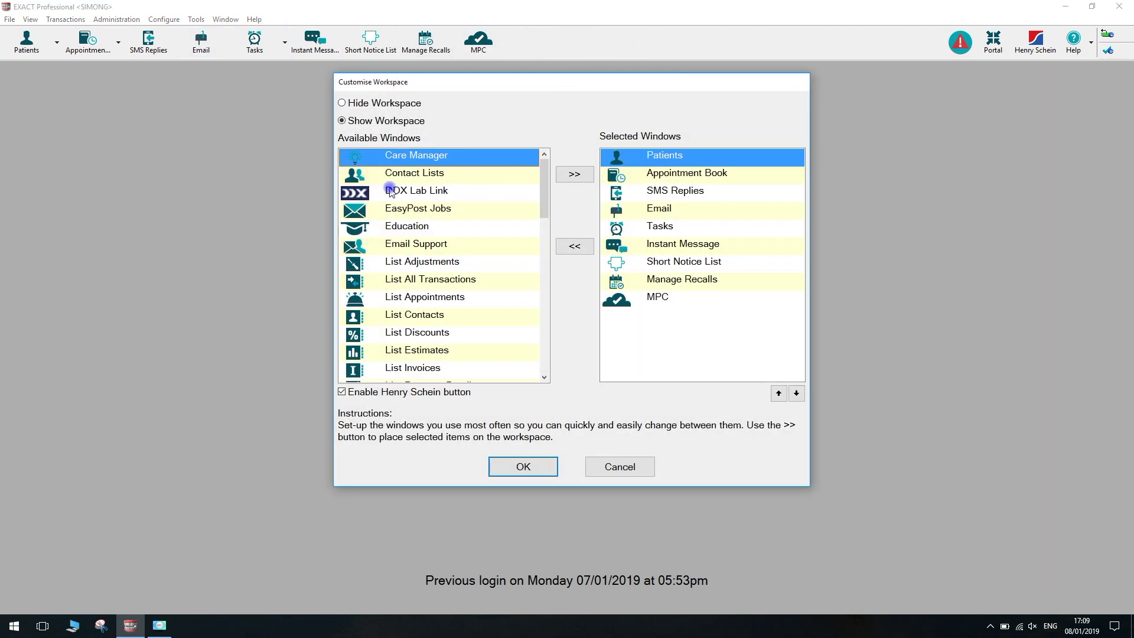
left_click(575, 174)
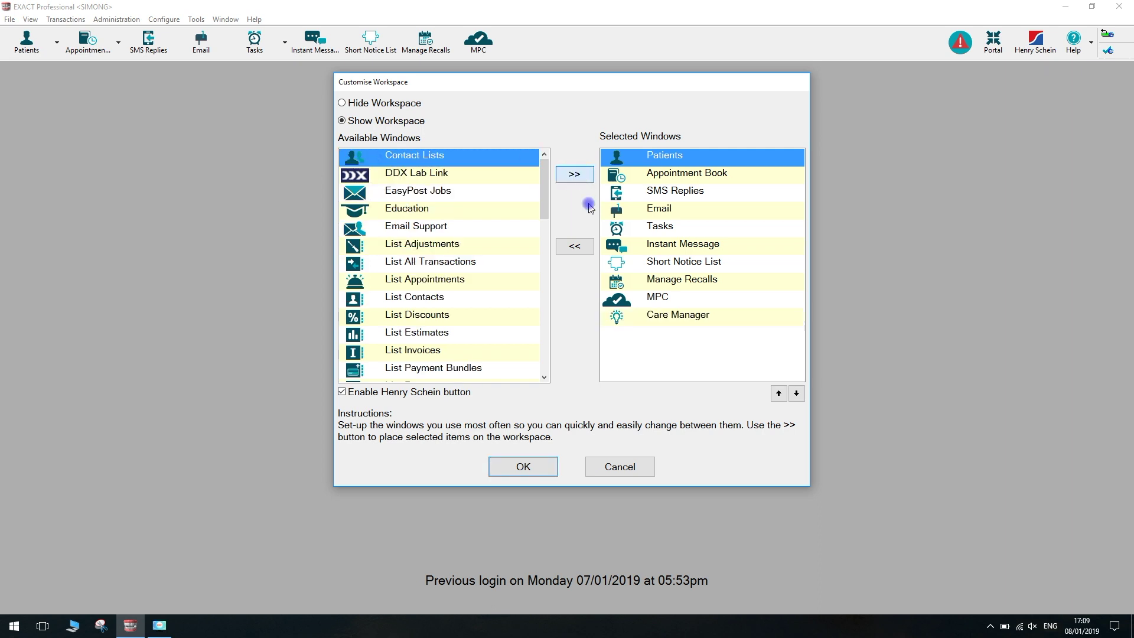
left_click(678, 318)
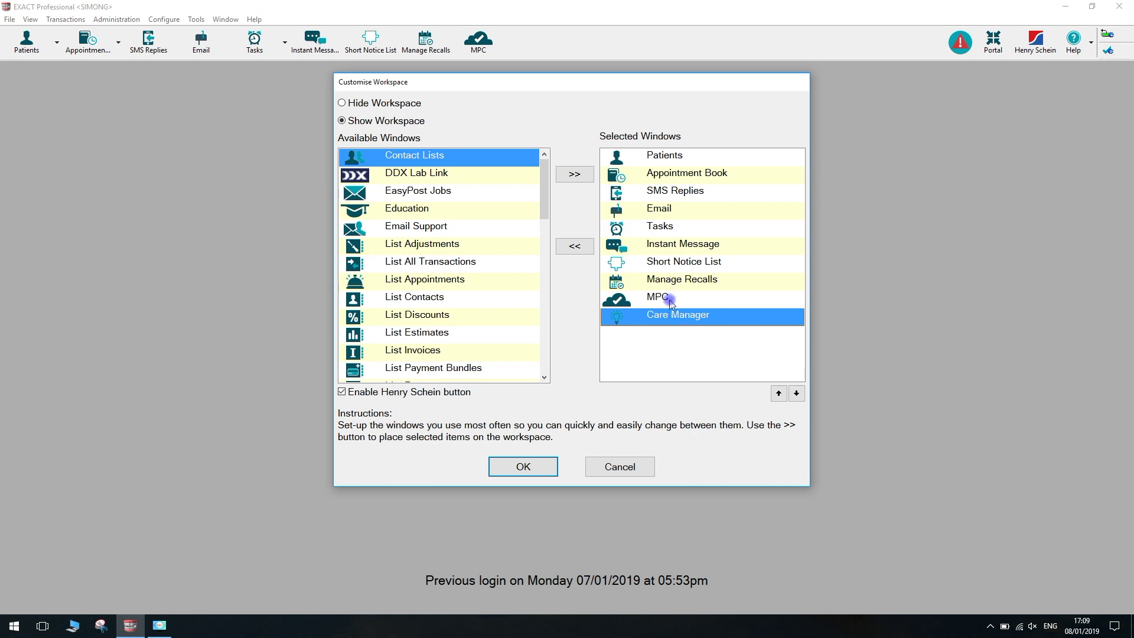
left_click(523, 467)
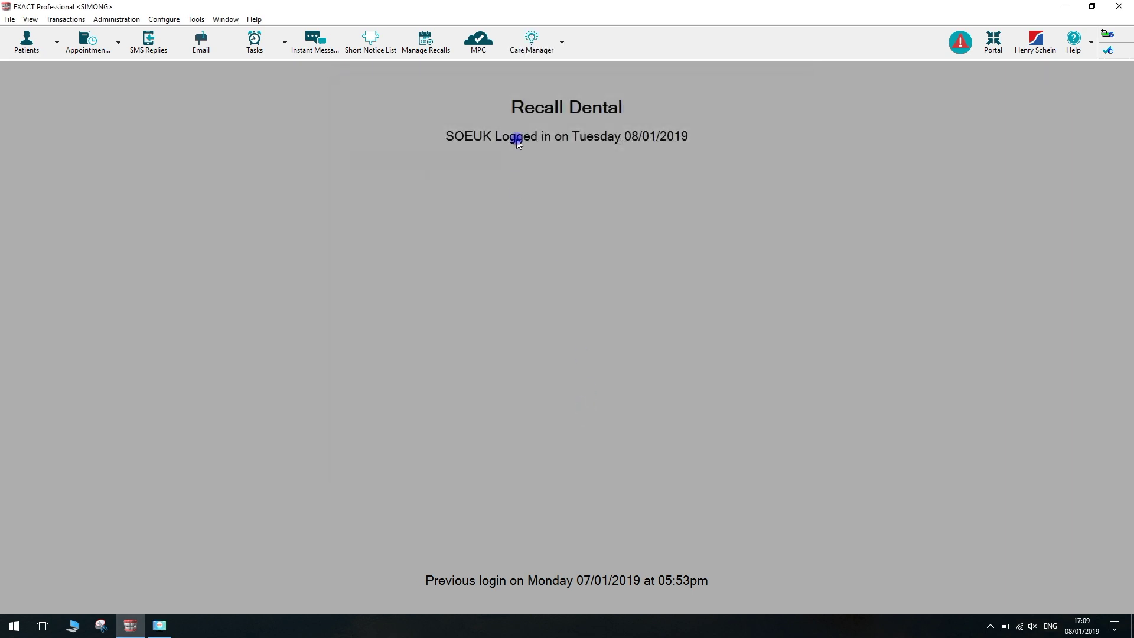
left_click(535, 41)
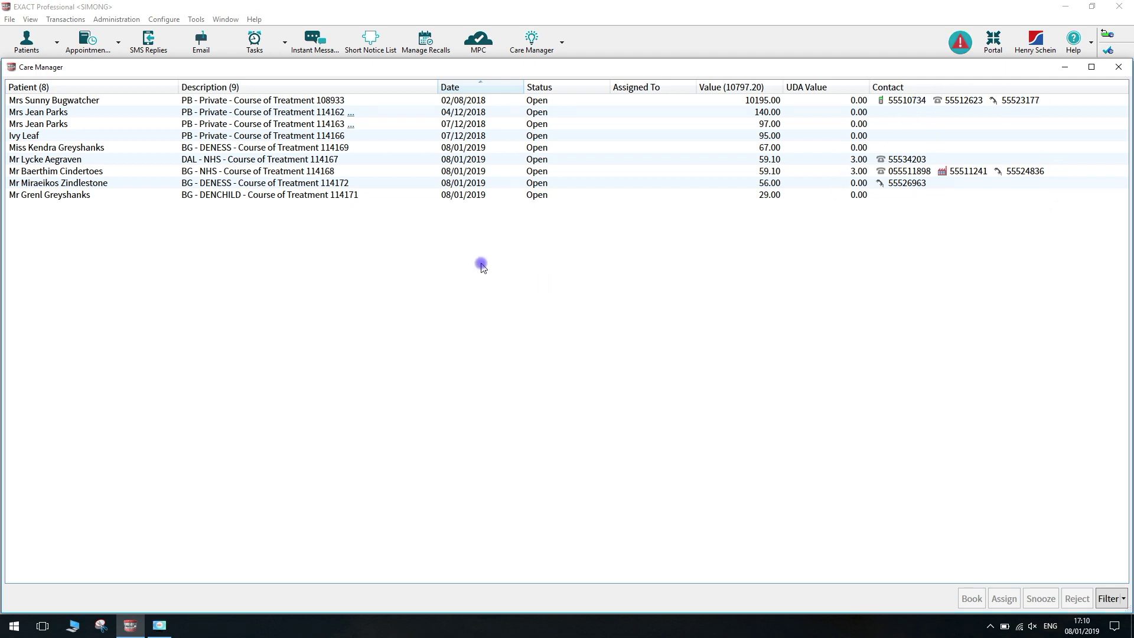
left_click(275, 100)
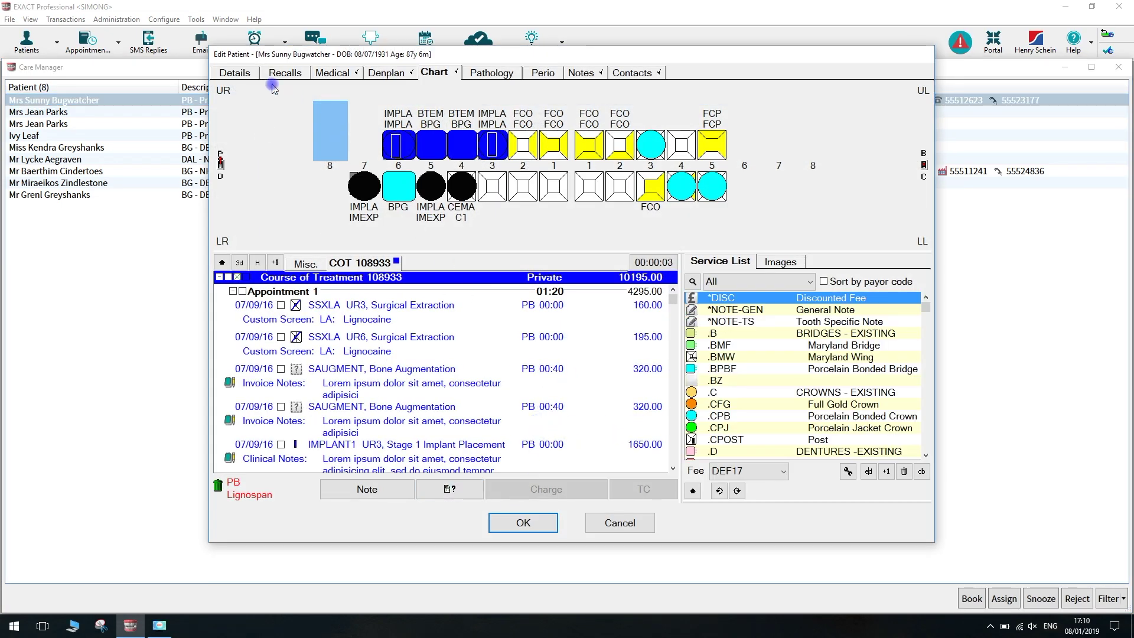
left_click(233, 72)
left_click(286, 73)
left_click(332, 73)
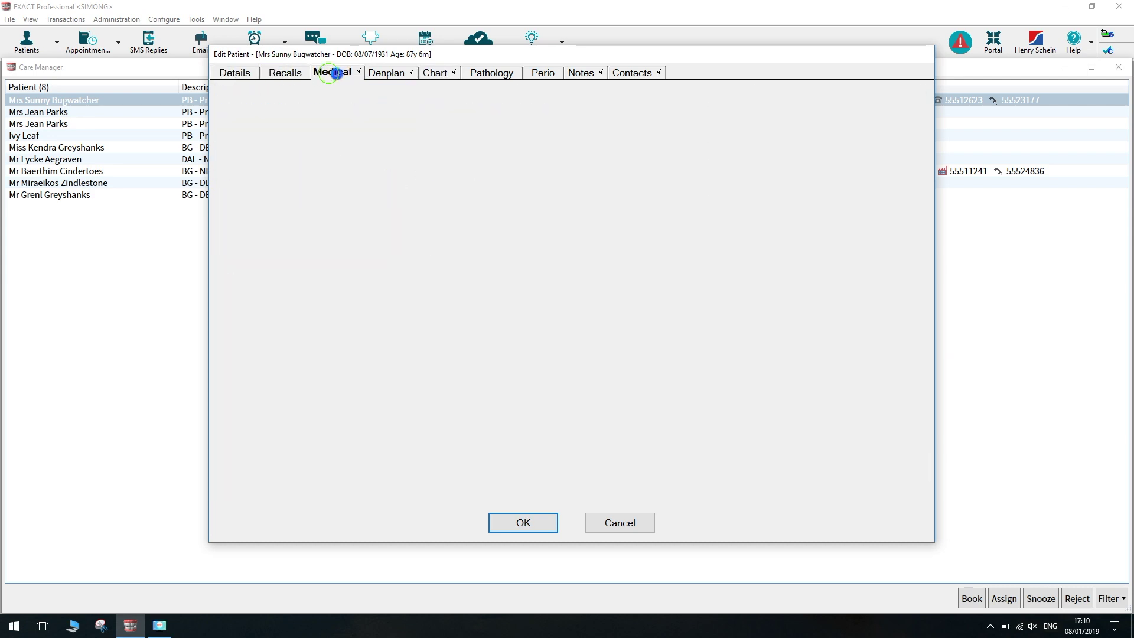
left_click(393, 73)
left_click(244, 72)
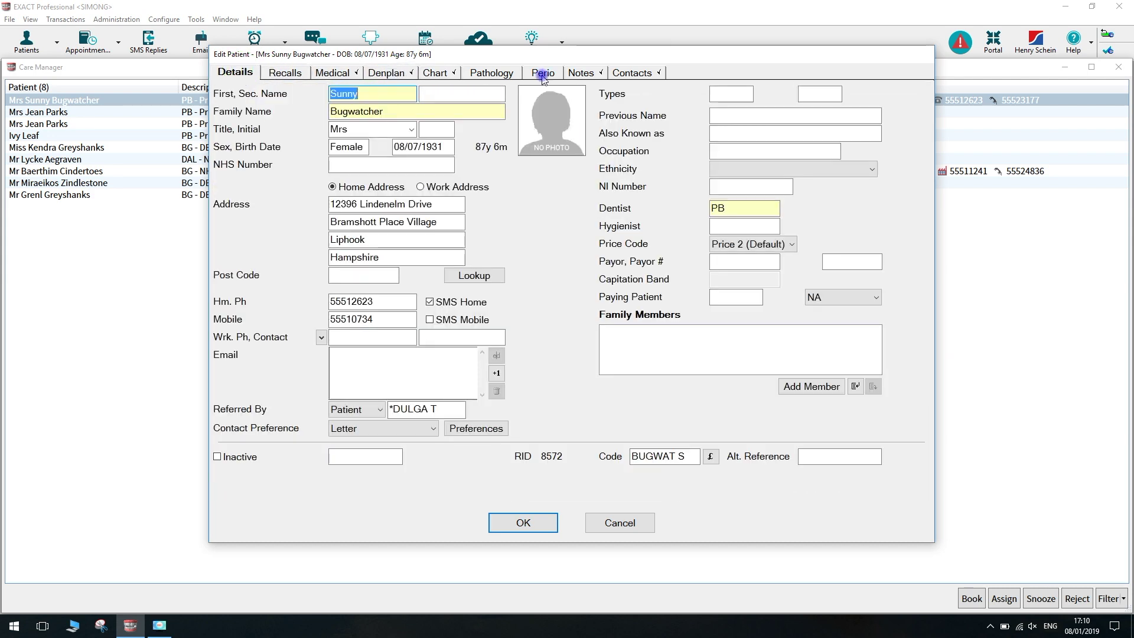
left_click(446, 75)
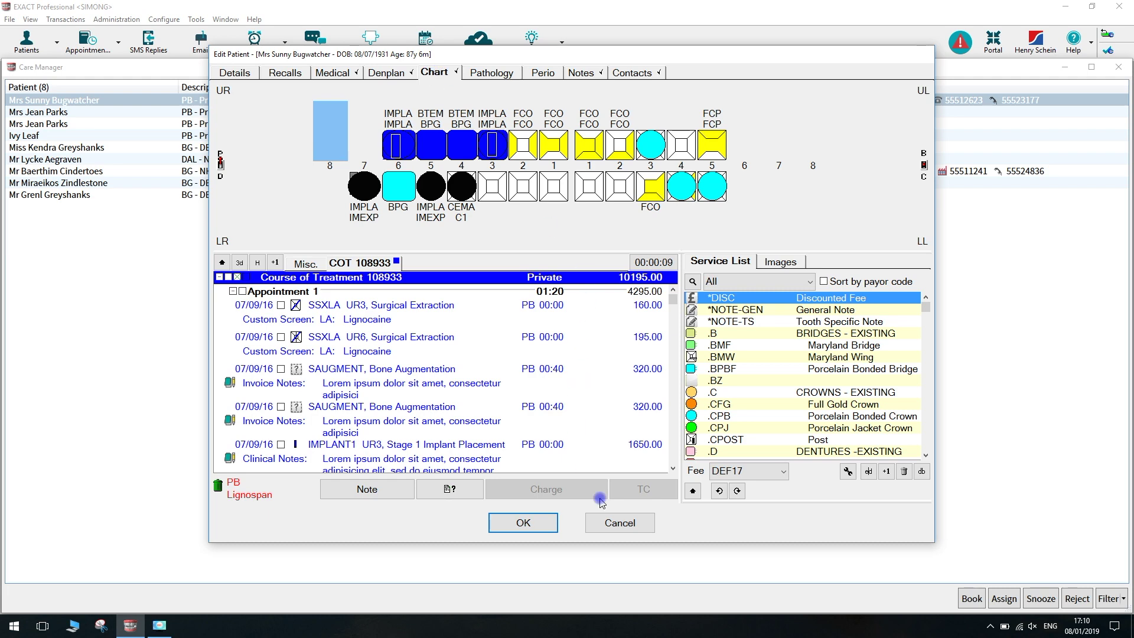
left_click(621, 525)
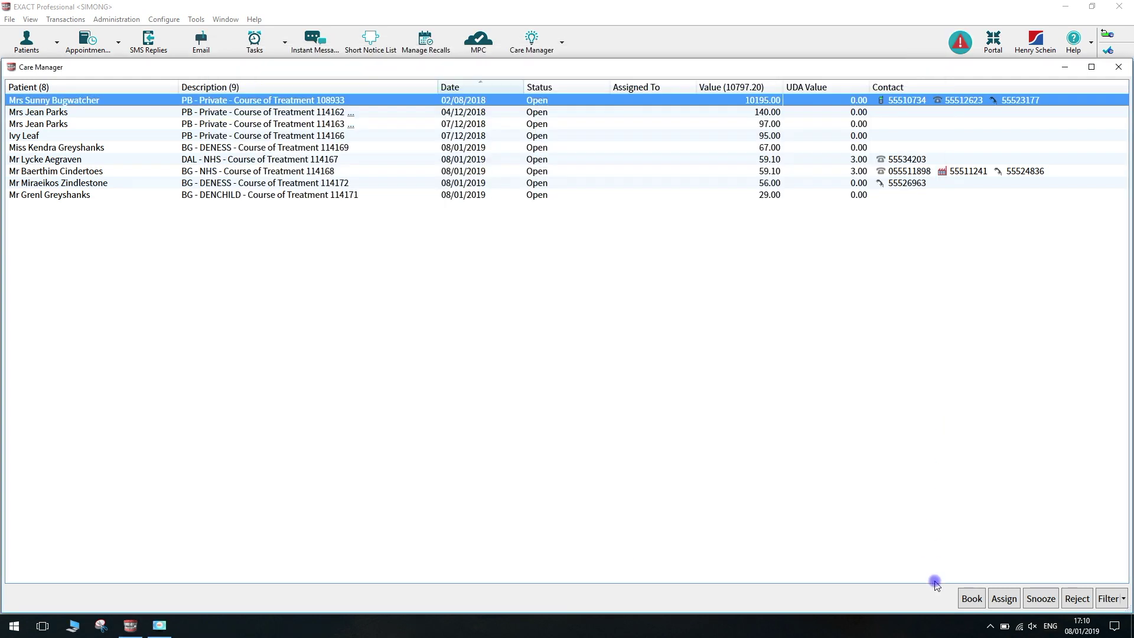
left_click(970, 598)
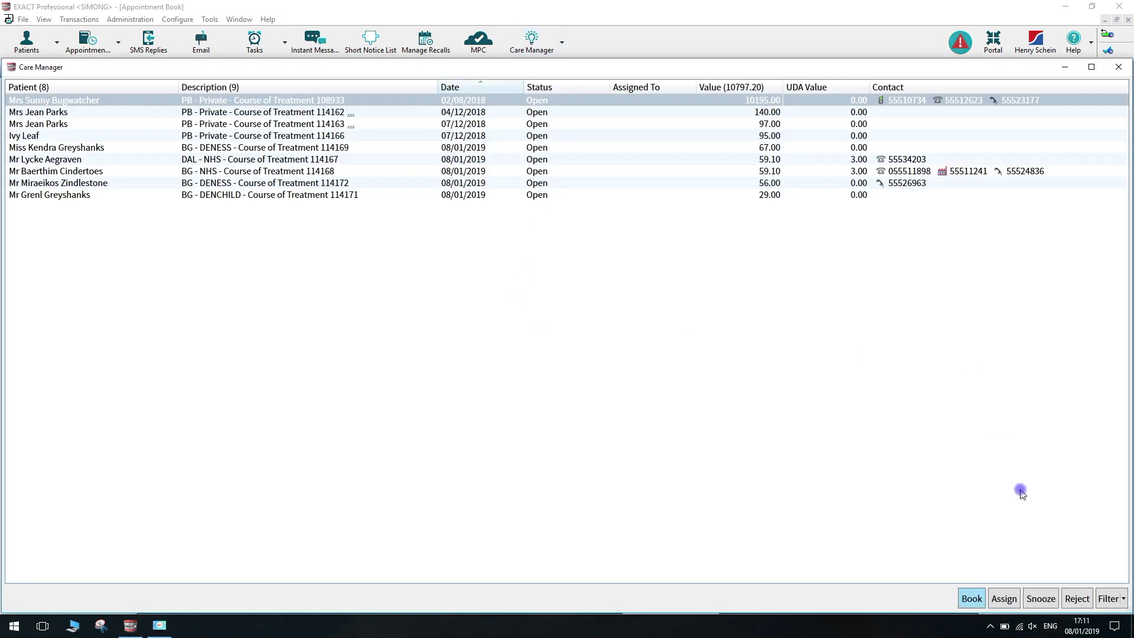
Show the filter options for the Care Manager list.
left_click(1110, 598)
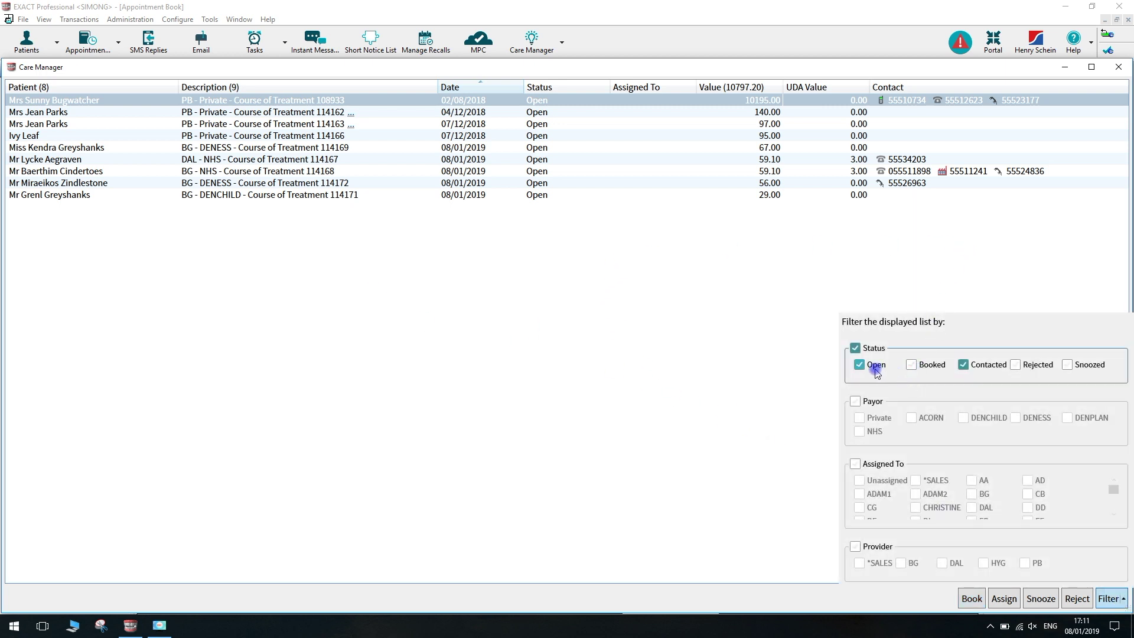
Exclude Booked and Snoozed courses, try the DENESS and NHS payor filters, then clear the payor filter.
left_click(912, 365)
left_click(1090, 366)
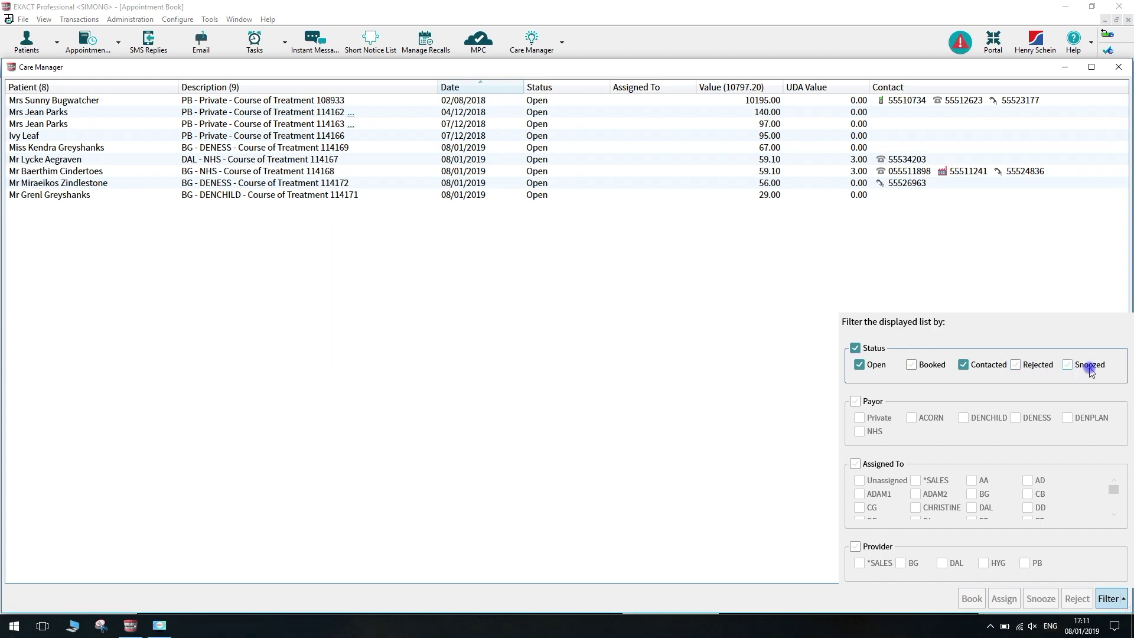
left_click(854, 403)
left_click(856, 403)
left_click(1007, 422)
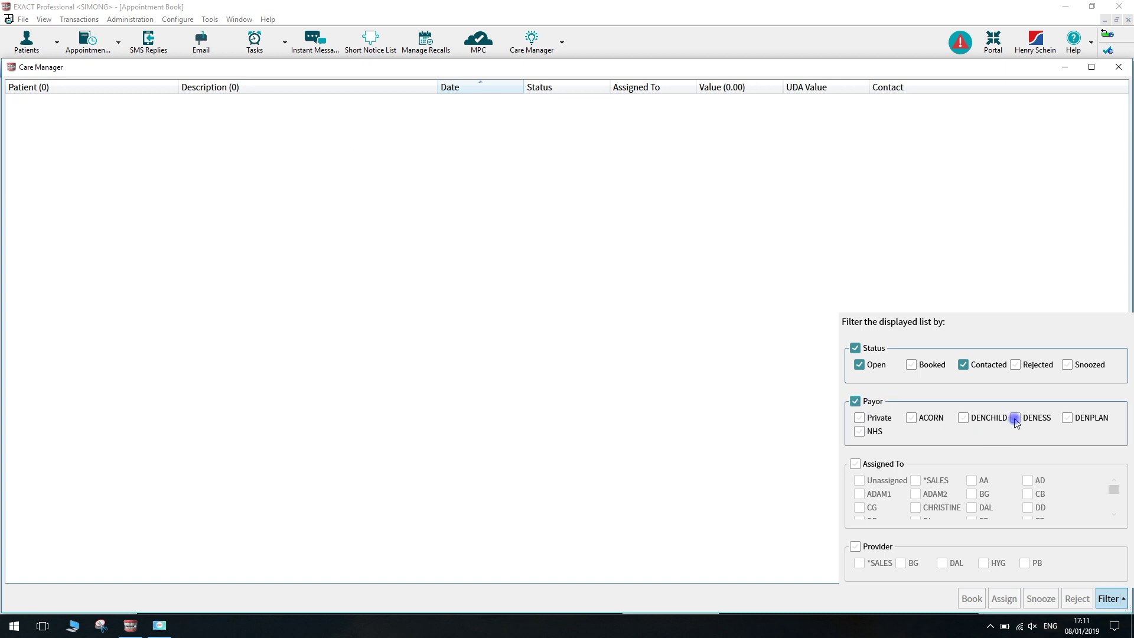
left_click(1015, 420)
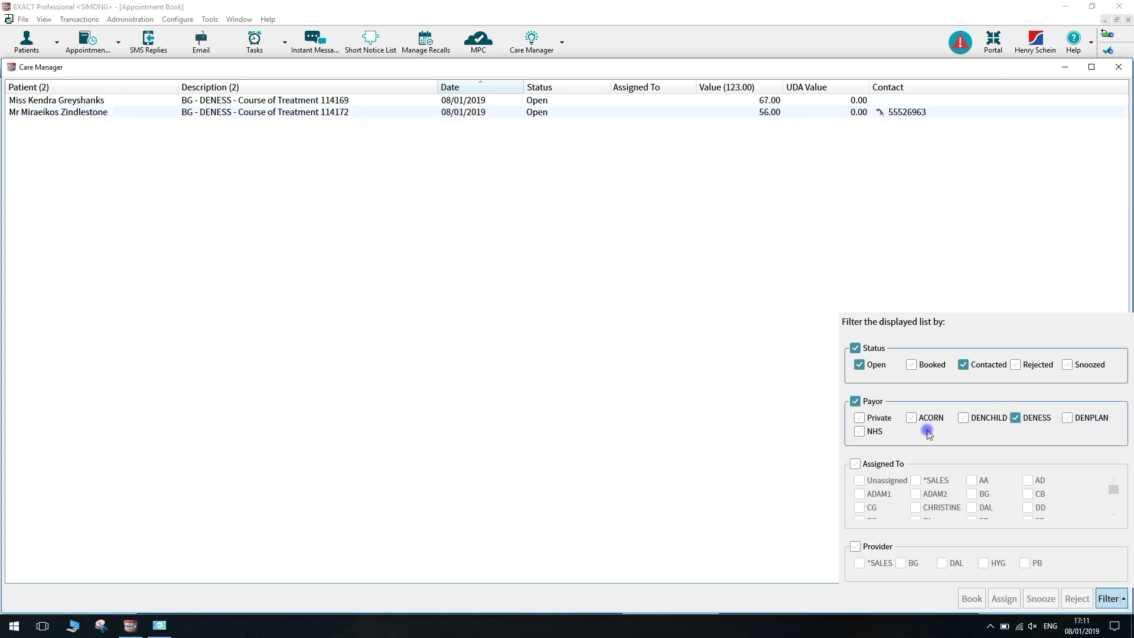
left_click(1016, 419)
left_click(859, 432)
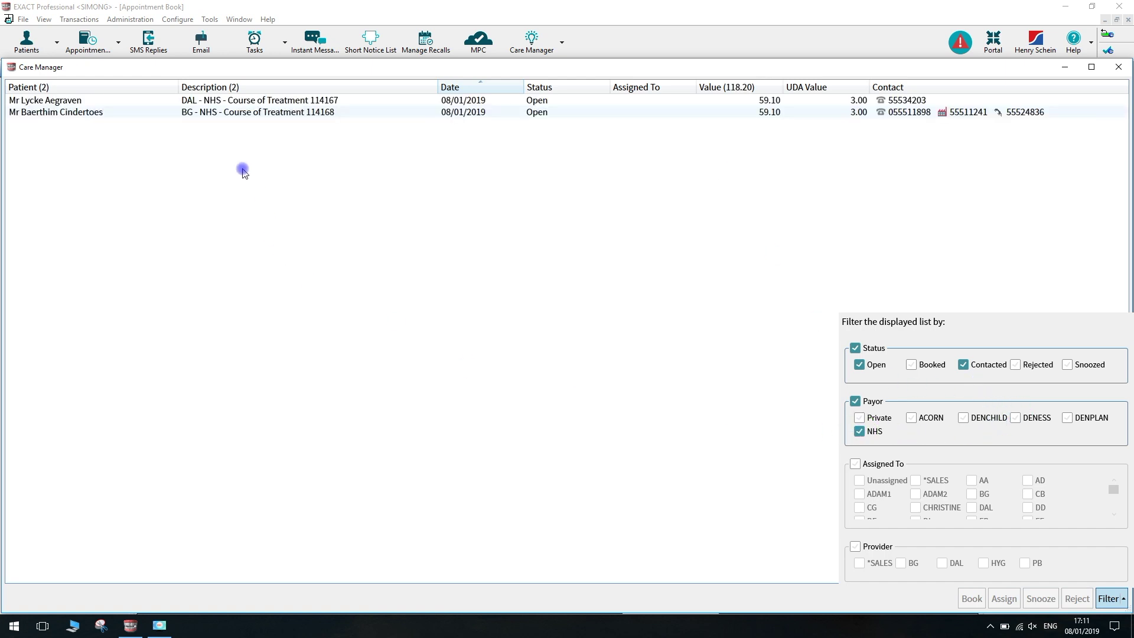
left_click(863, 432)
left_click(855, 402)
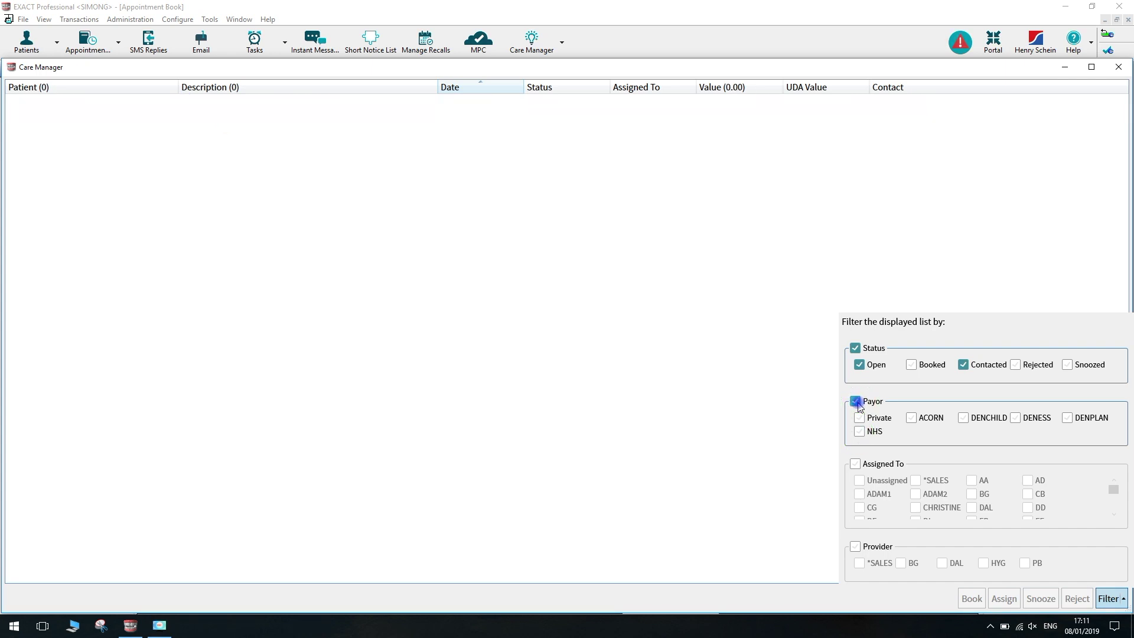
Try the DAL provider filter and the assignee filter, clear both, and close the filter panel.
left_click(856, 547)
left_click(943, 563)
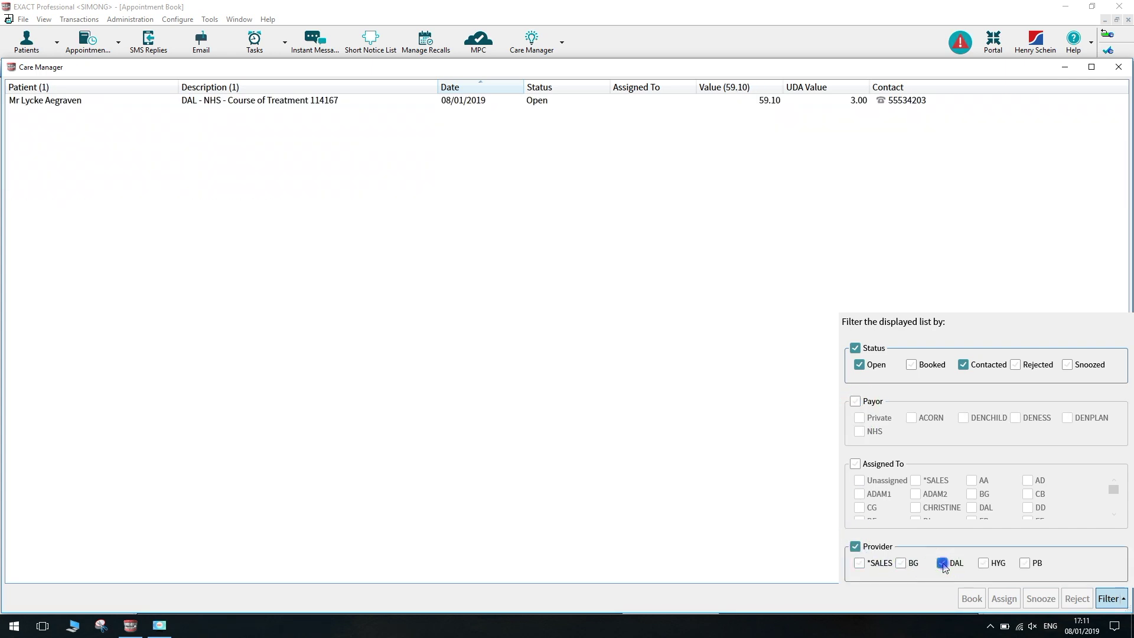
left_click(943, 564)
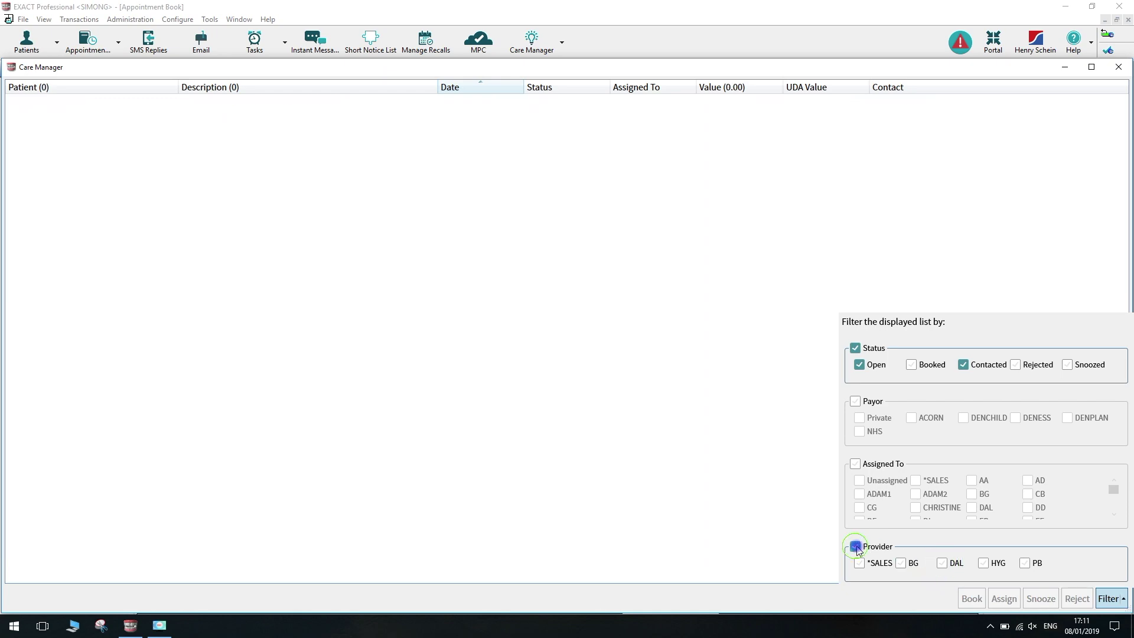
left_click(856, 547)
left_click(855, 464)
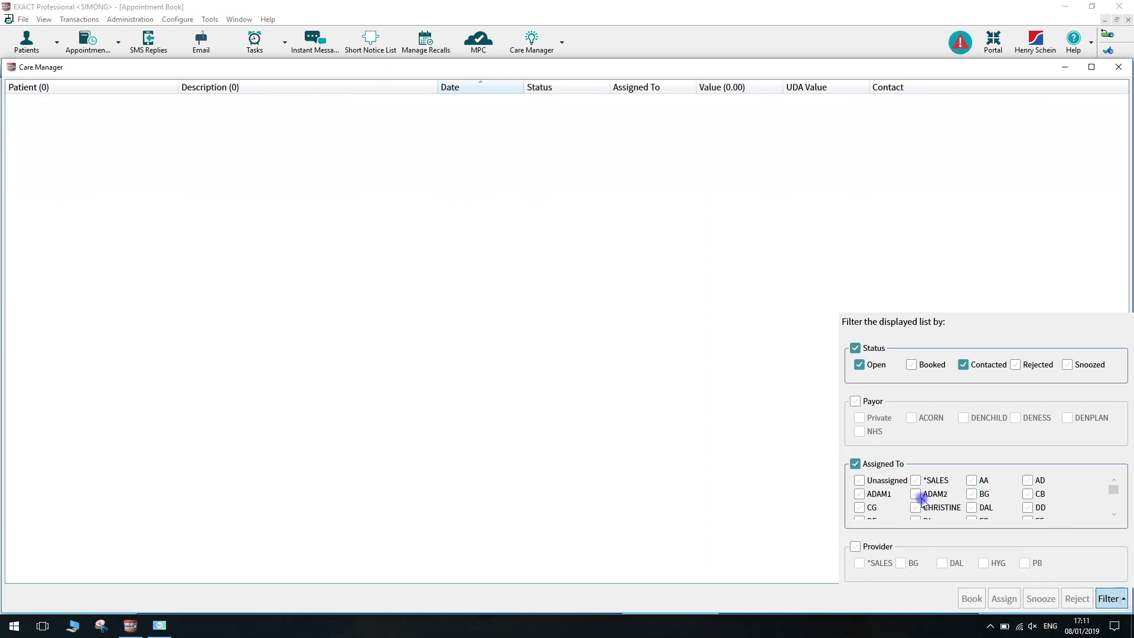
left_click(856, 465)
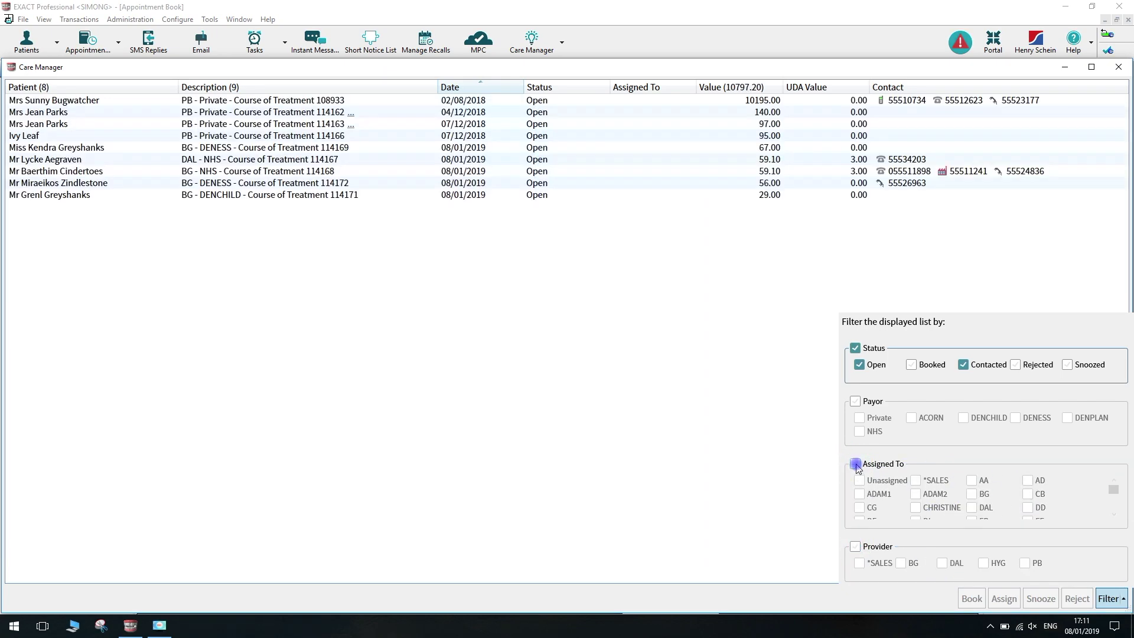
left_click(494, 100)
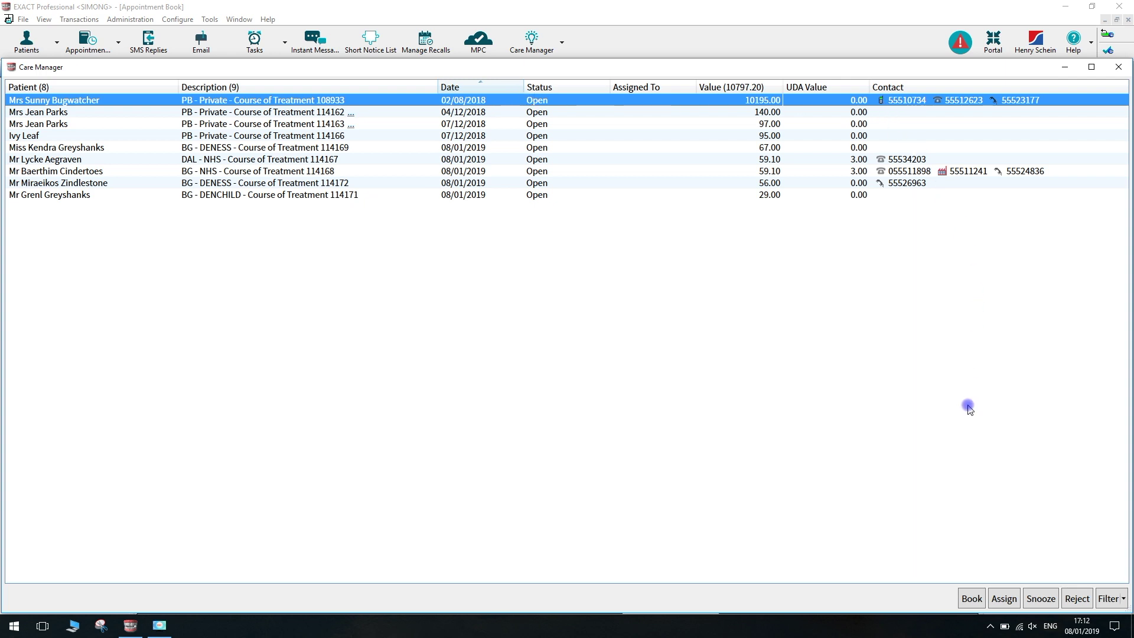
Reject the 10195.00 private course and snooze course 114162 (140.00) until 15 Jan 2019.
left_click(1078, 599)
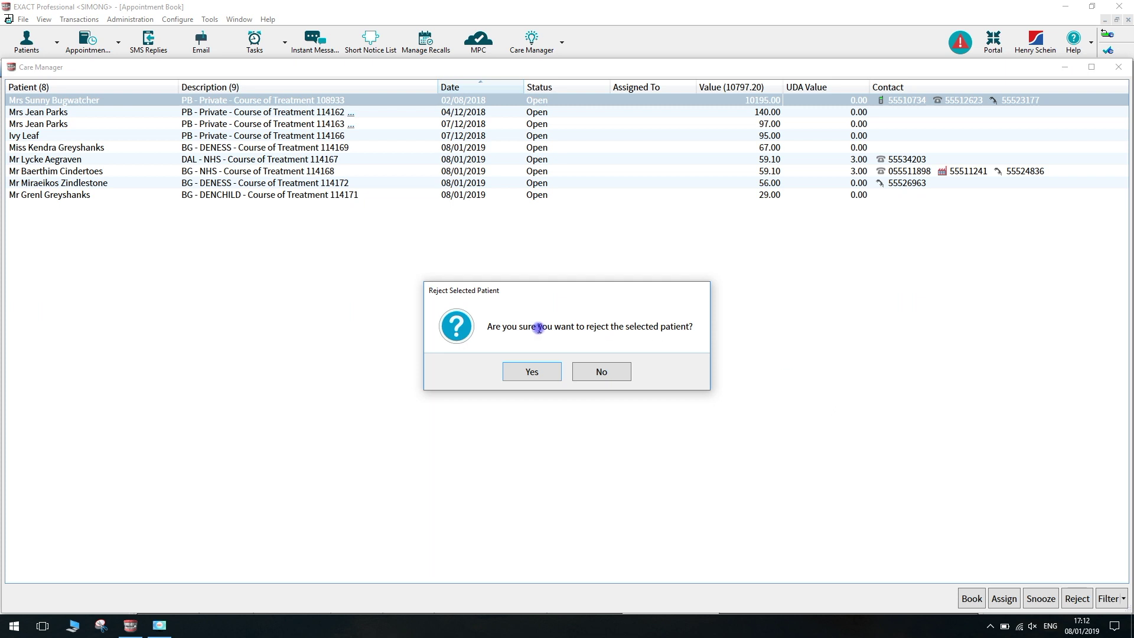
left_click(535, 373)
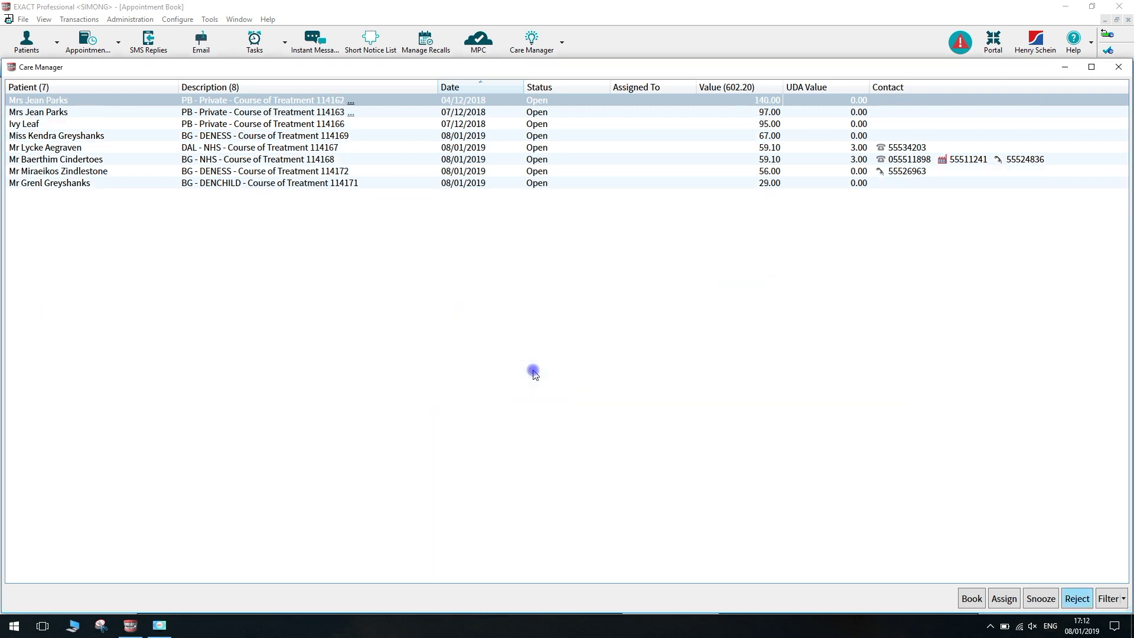
left_click(491, 101)
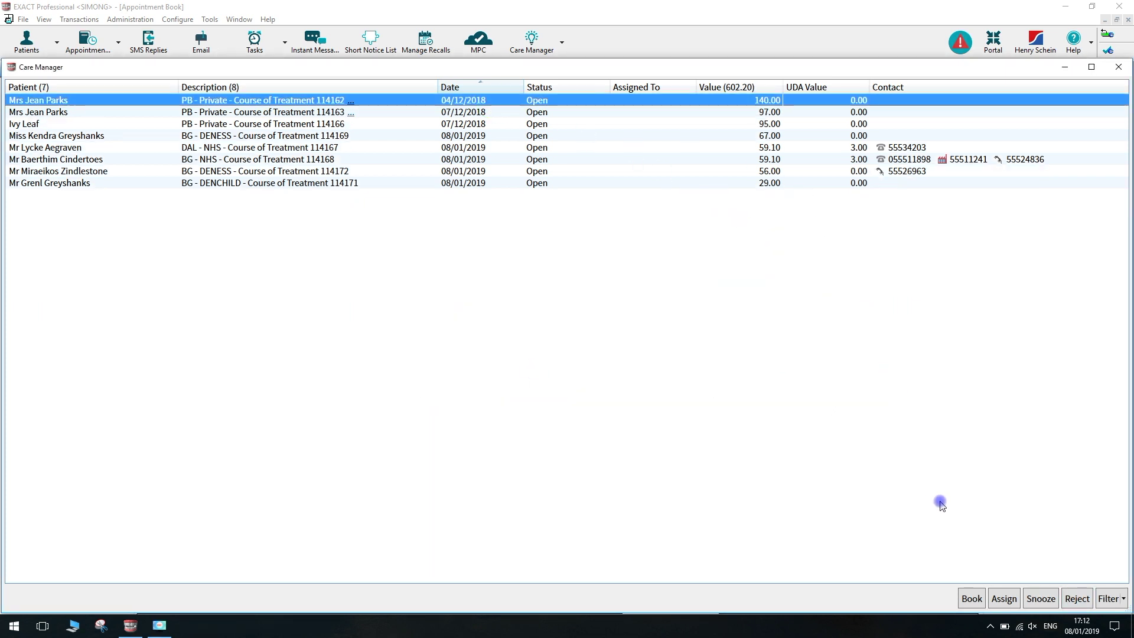
left_click(1040, 595)
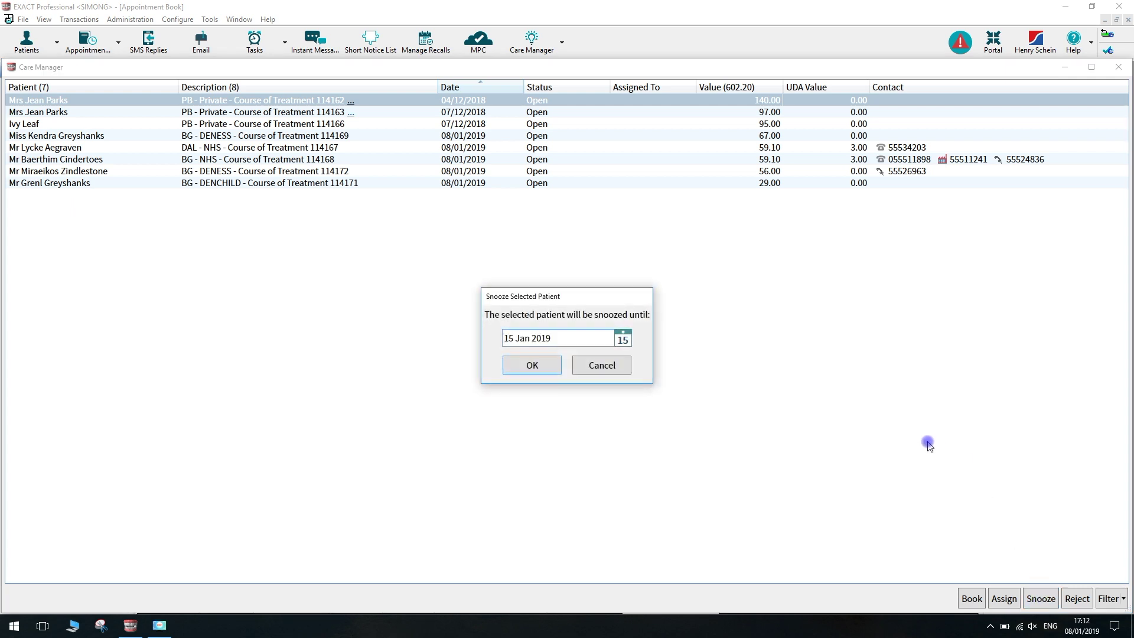
left_click(624, 341)
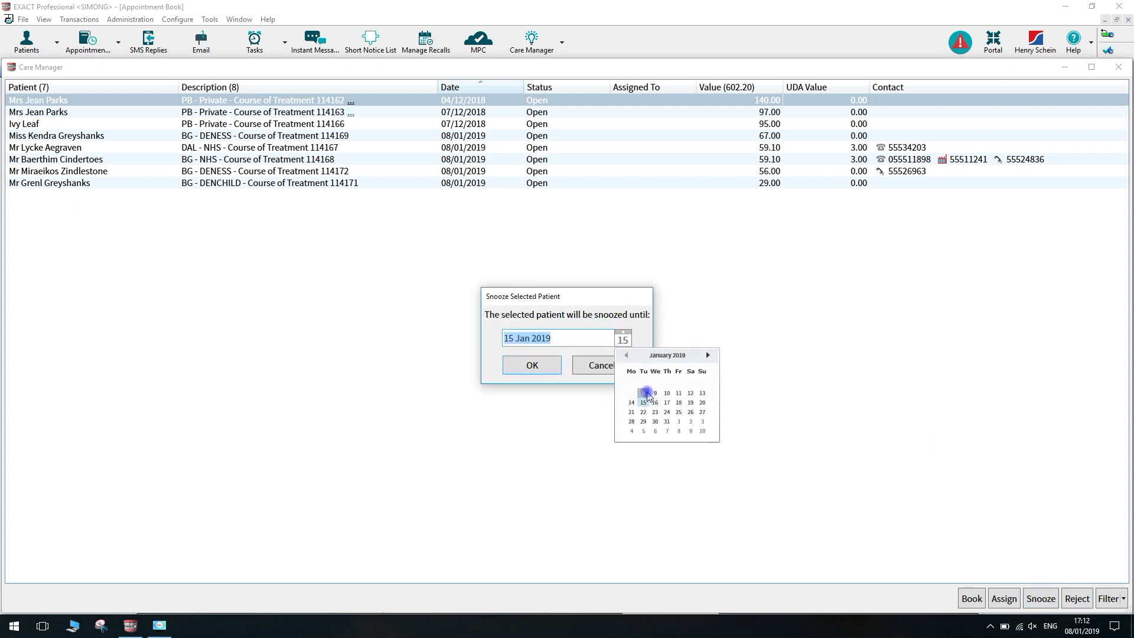
left_click(611, 298)
left_click(555, 365)
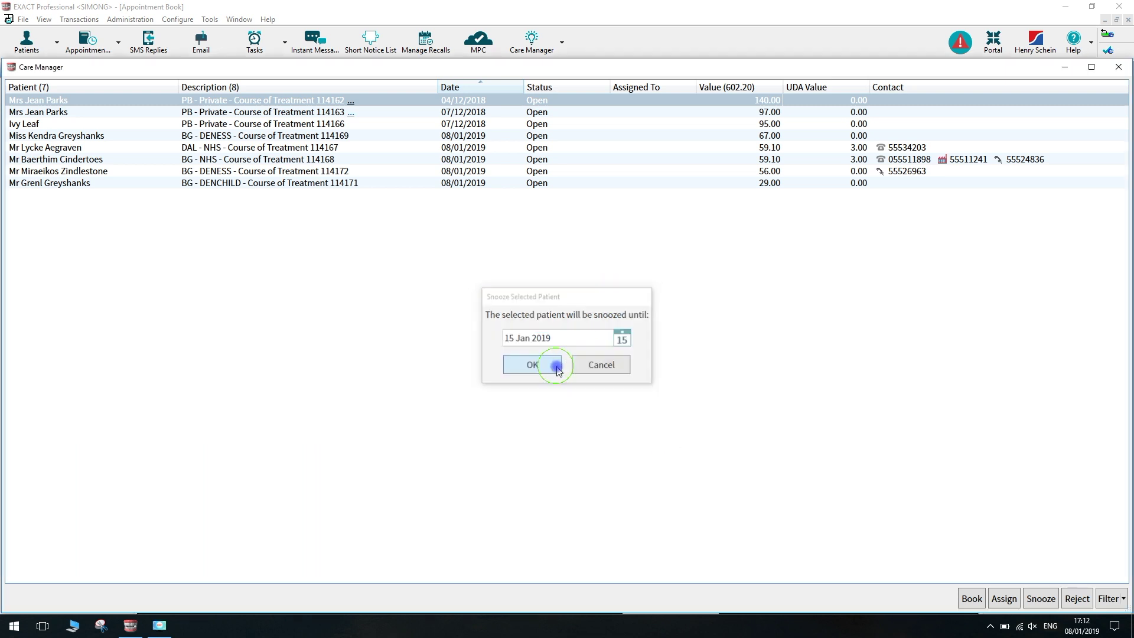
left_click(1122, 602)
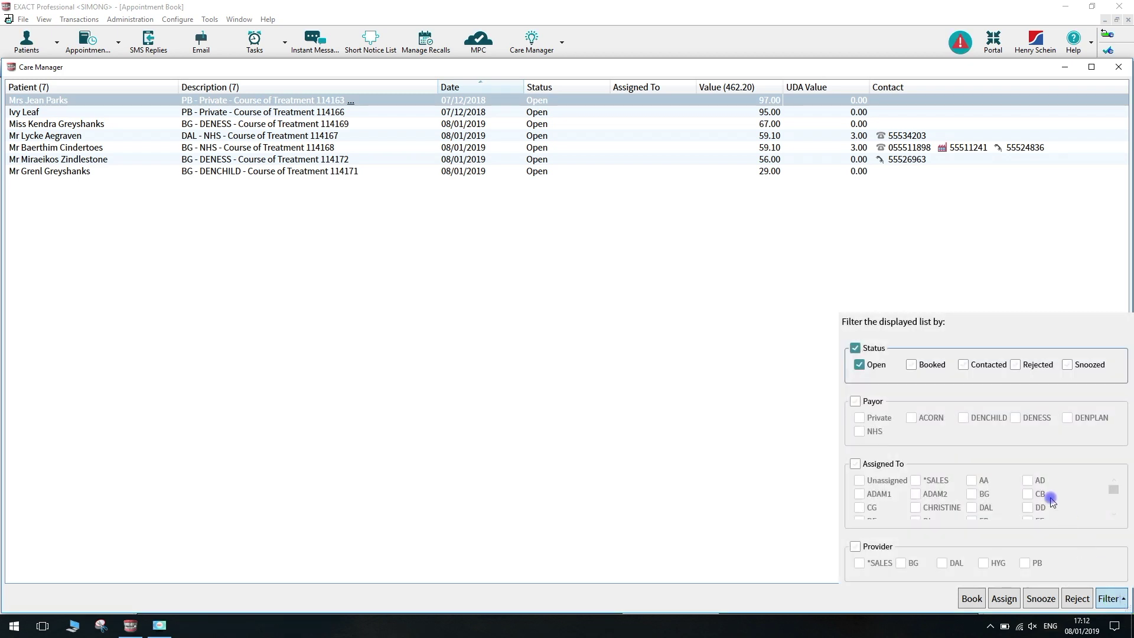
Filter the list to Rejected and Snoozed courses instead of Open, then select the 95.00 course.
left_click(859, 364)
left_click(1015, 365)
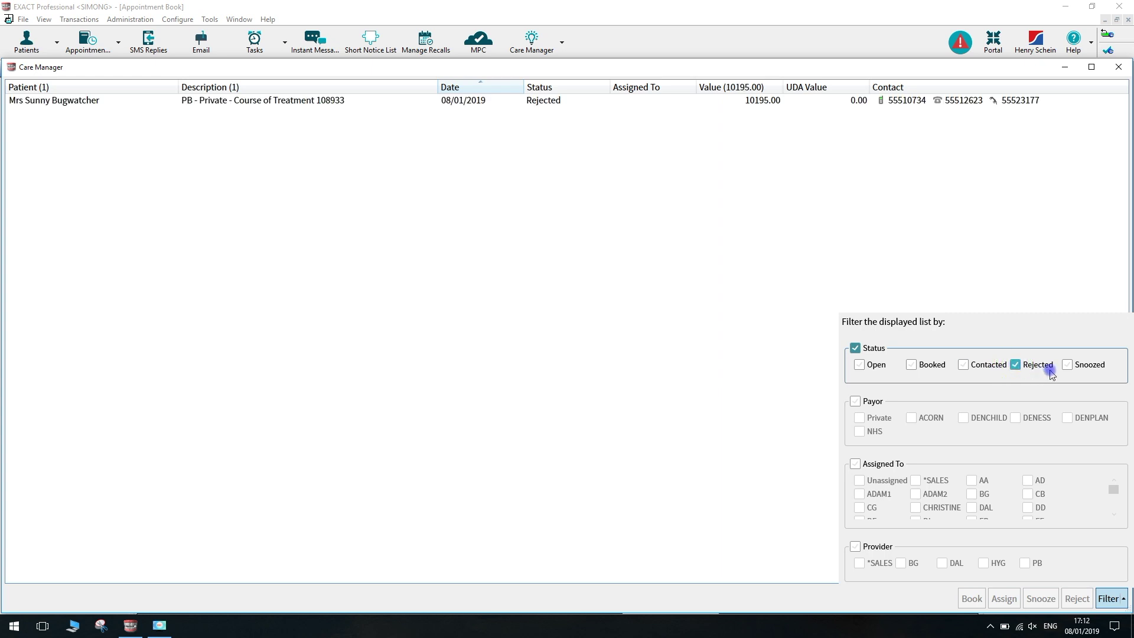
left_click(1068, 365)
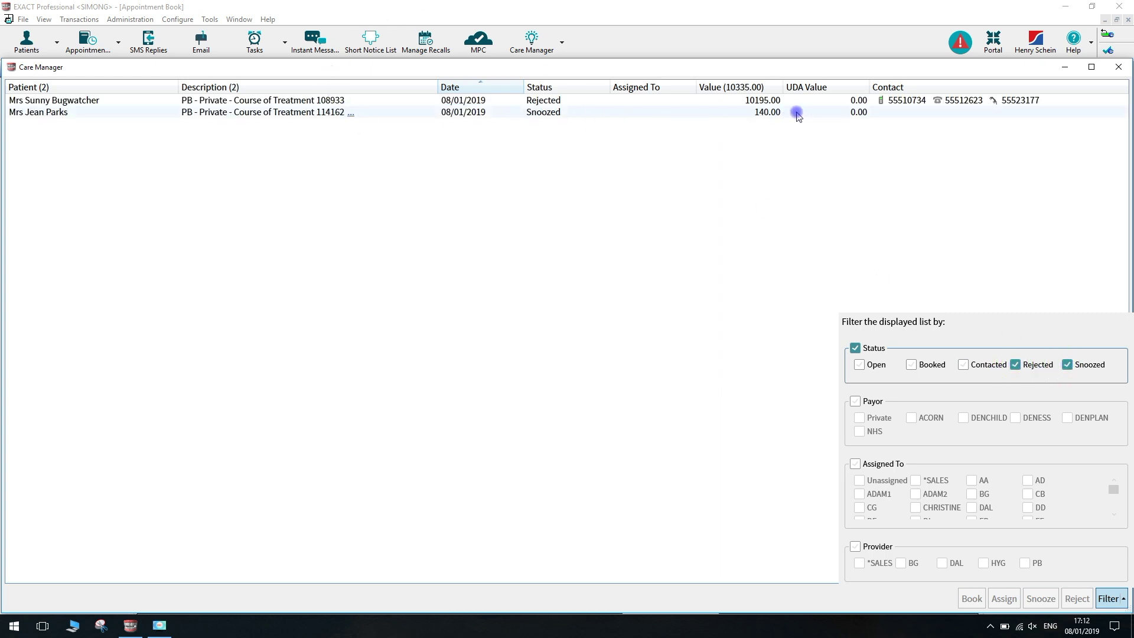
left_click(59, 105)
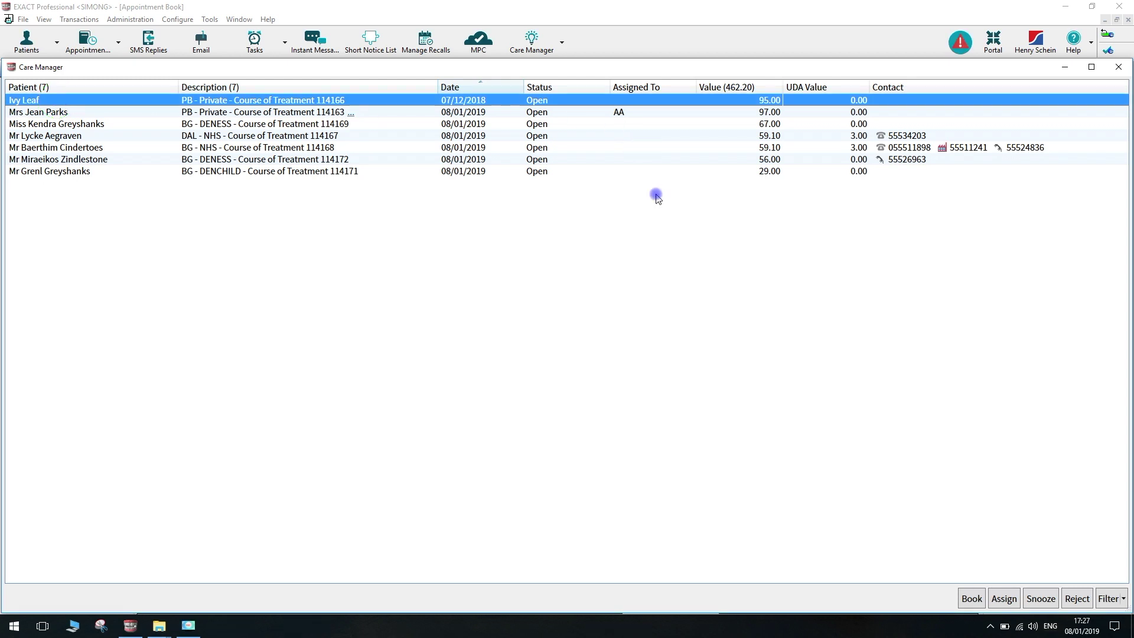
Assign the selected 95.00 private course (114166) to AA.
left_click(1012, 600)
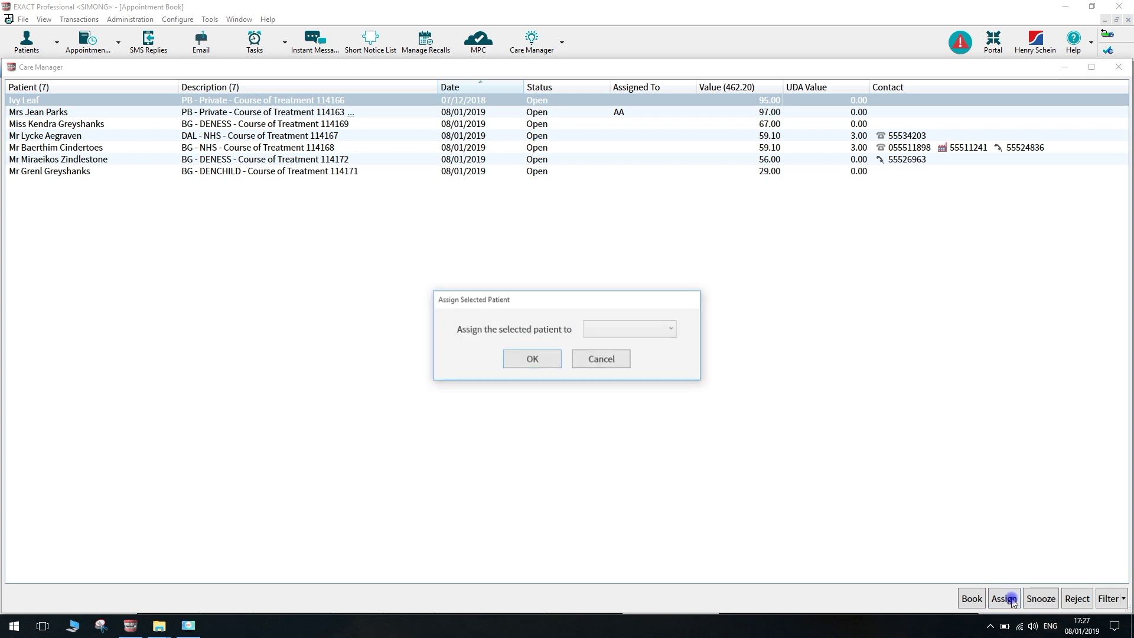
left_click(634, 331)
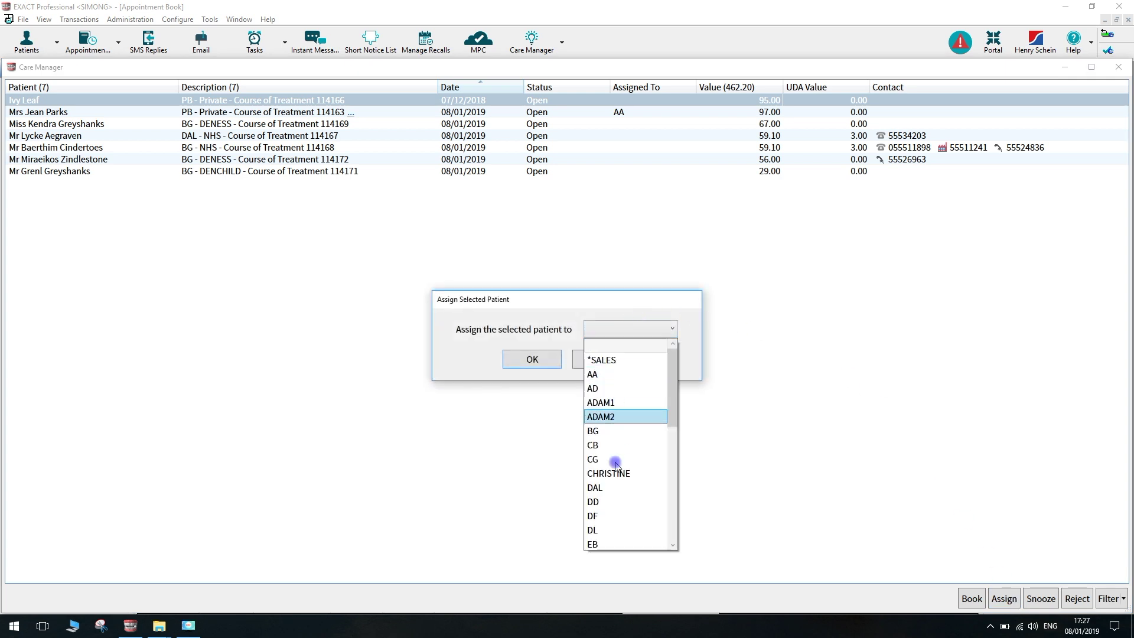
left_click(610, 376)
left_click(535, 358)
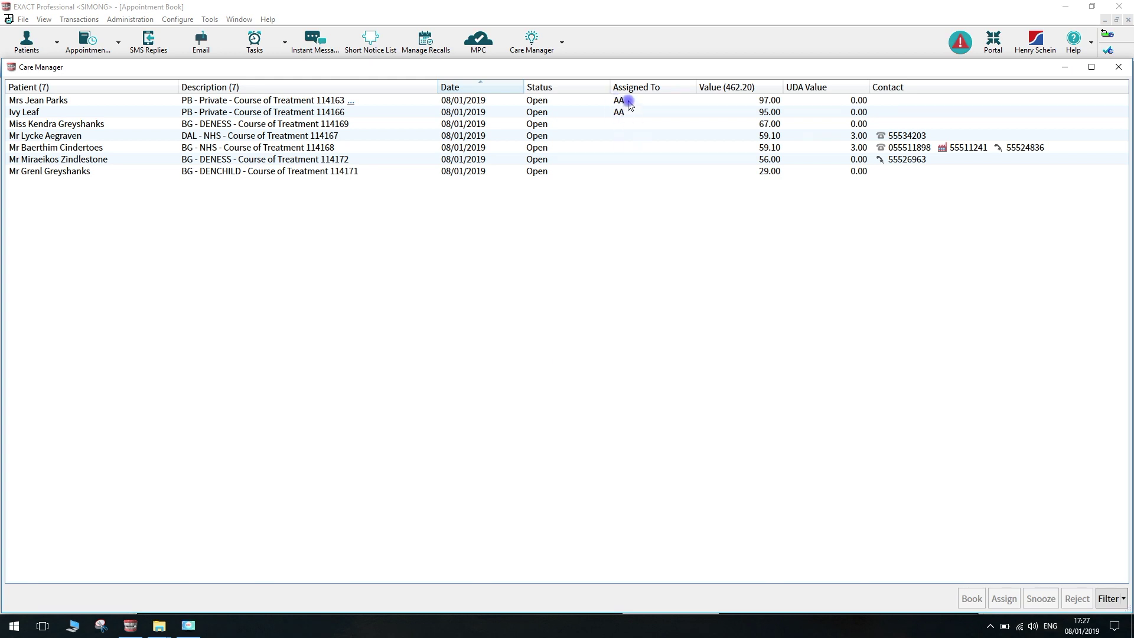